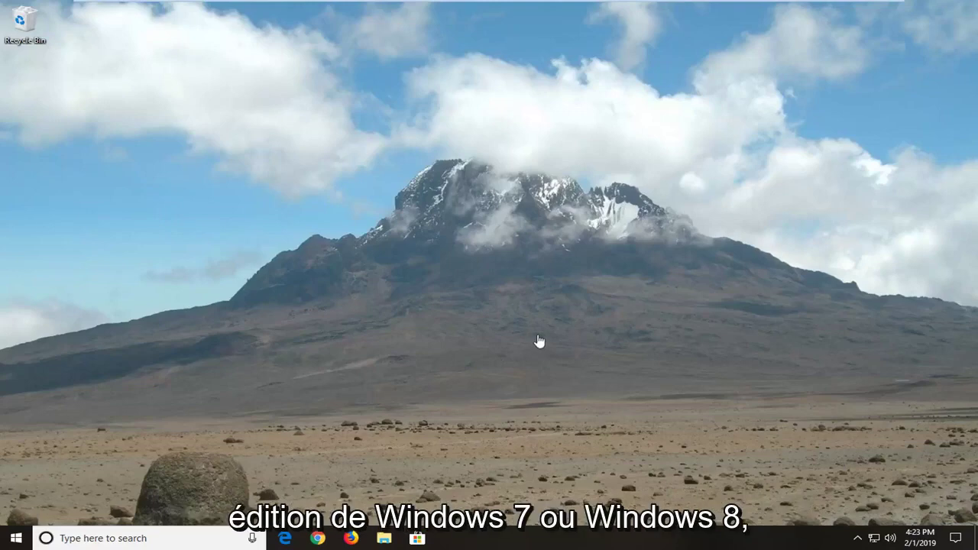
Search Windows for "local group policy", open the Local Group Policy Editor and widen its tree pane to show full folder names
left_click(16, 538)
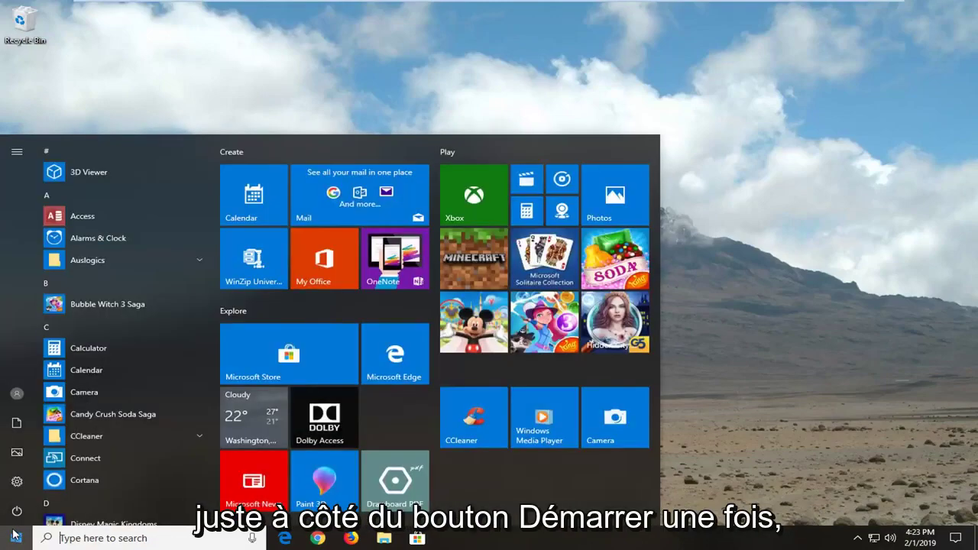
type("local ")
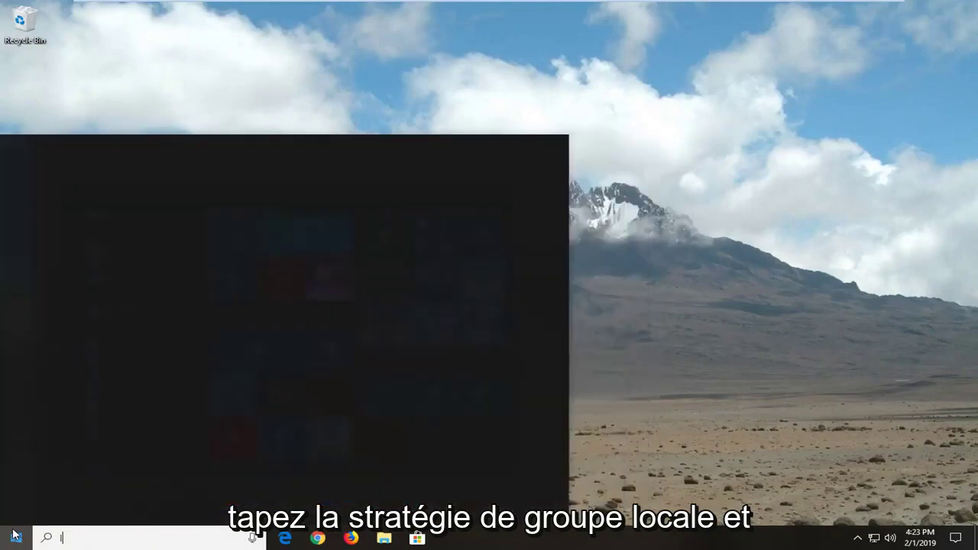
type("group policy")
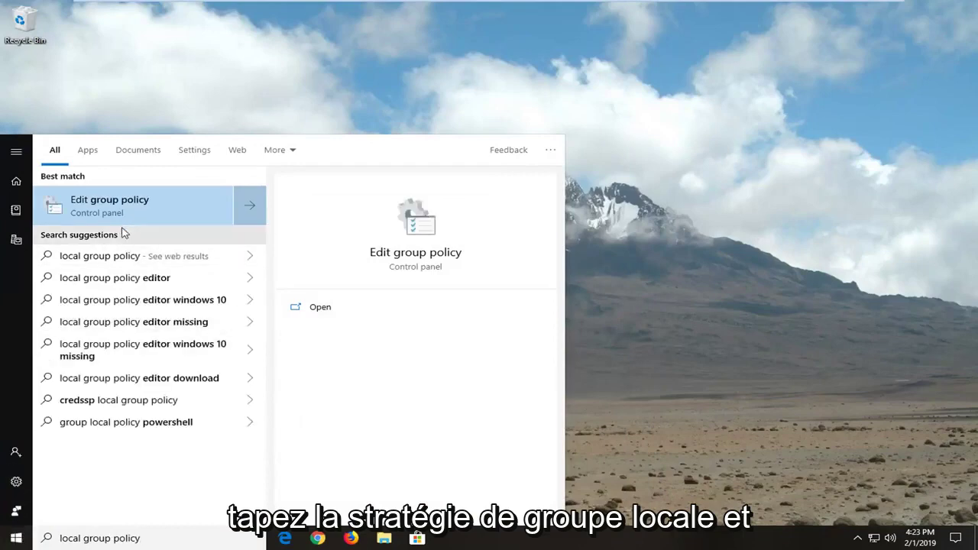
left_click(105, 207)
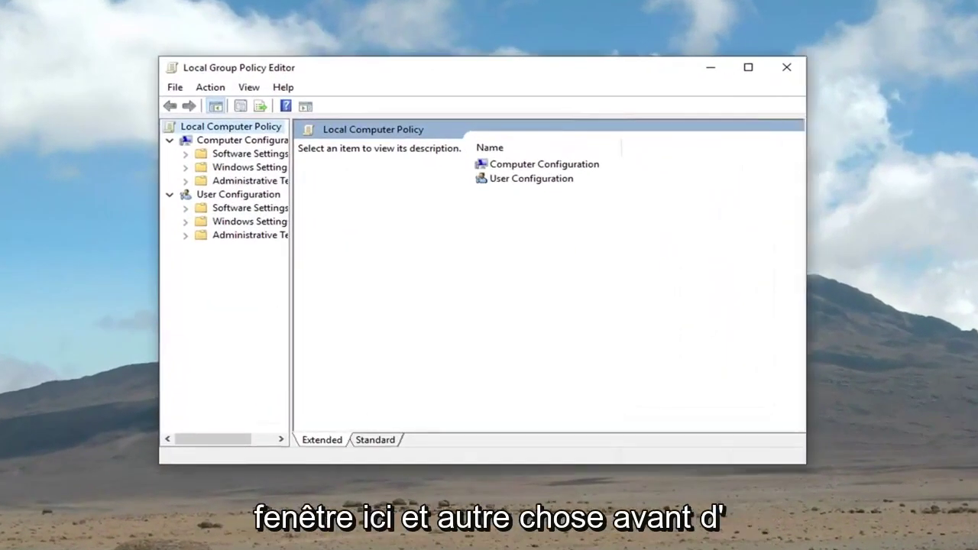
left_click_drag(290, 229, 426, 233)
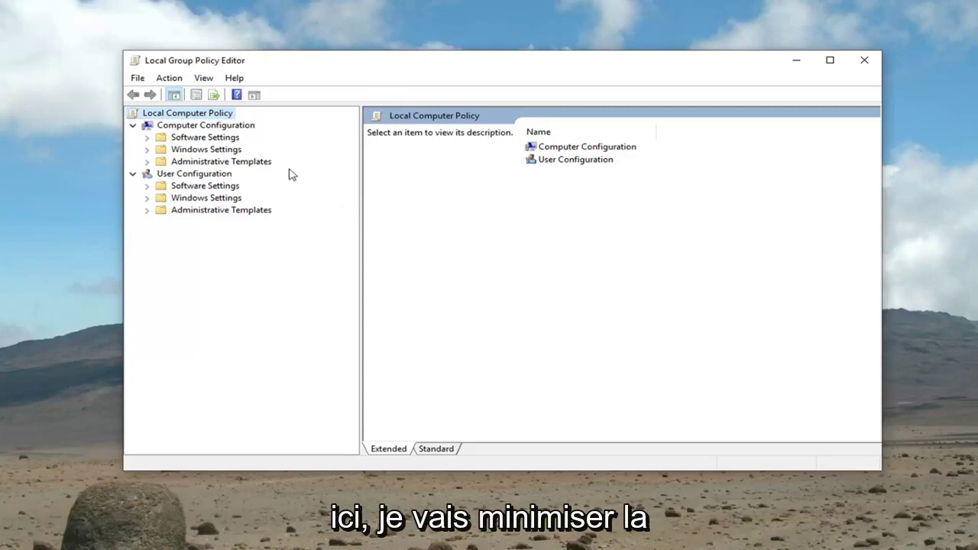
Collapse the User Configuration branch and select Computer Configuration in the policy tree
left_click(175, 175)
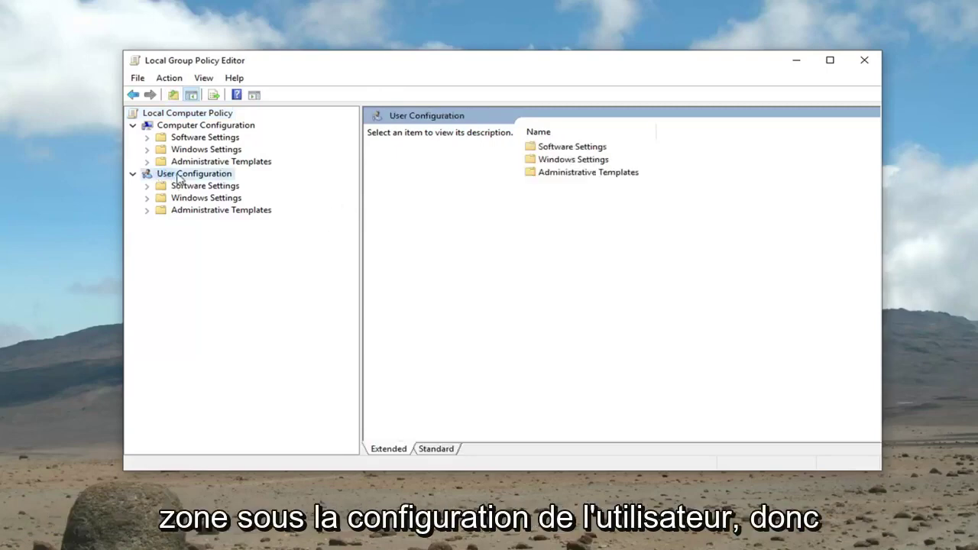
left_click(134, 174)
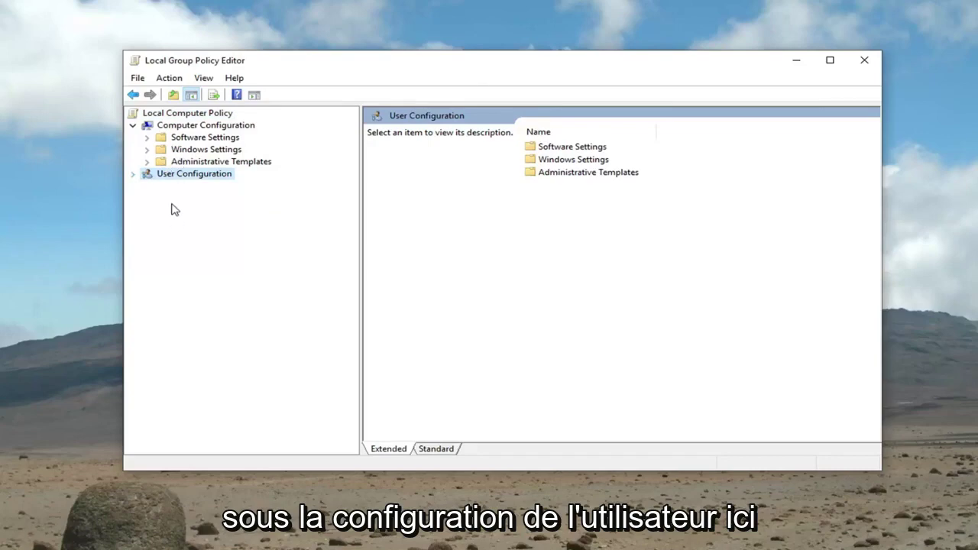
left_click(135, 175)
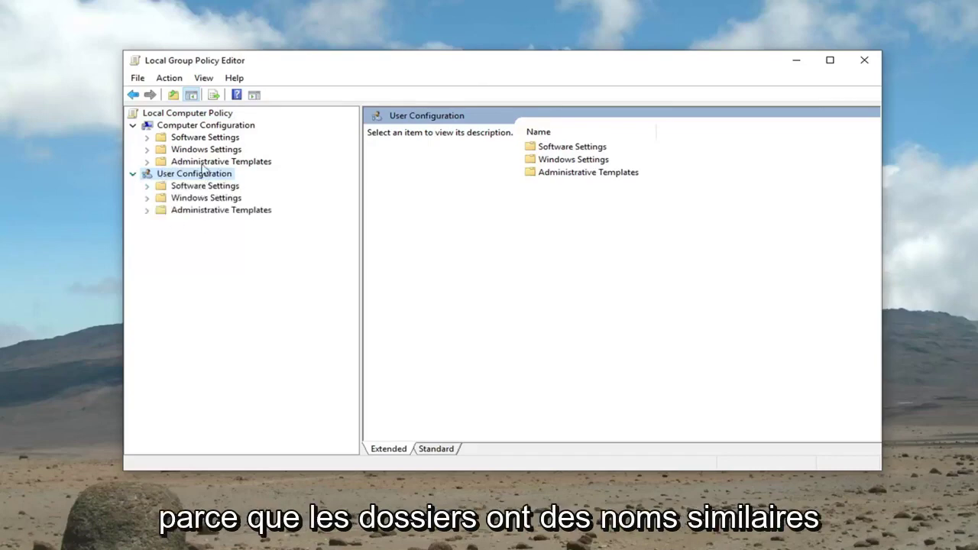
left_click(134, 174)
left_click(195, 127)
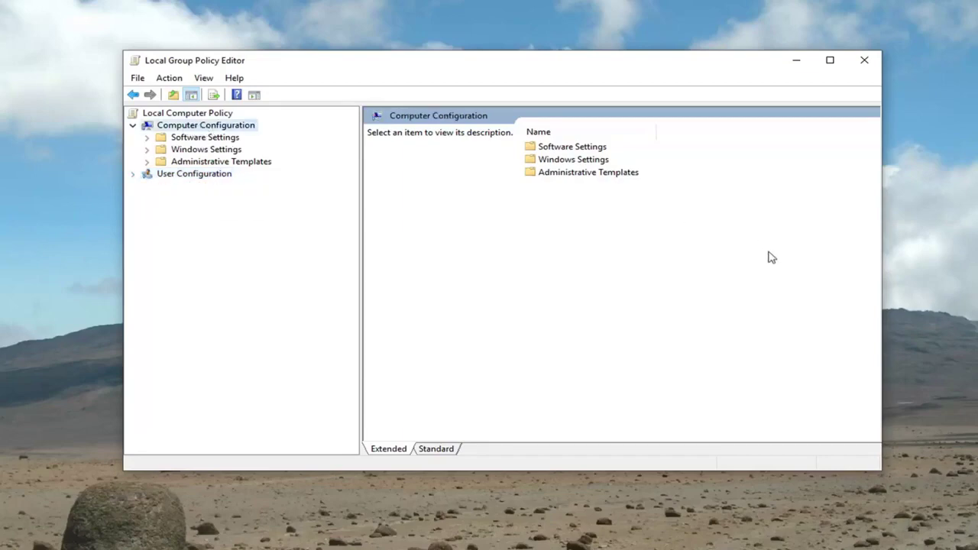
Open the Credentials Delegation folder under Computer Configuration > Administrative Templates > System
left_click(170, 164)
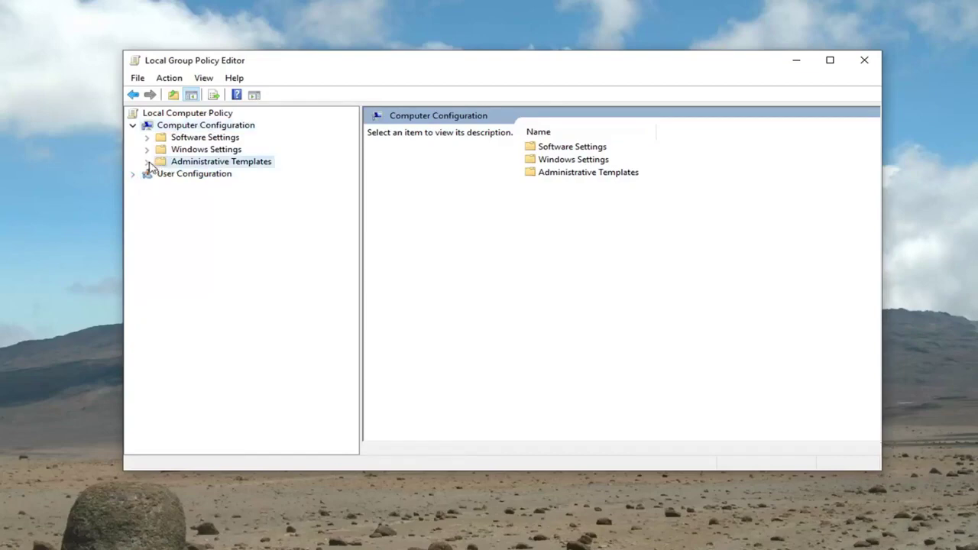
left_click(147, 162)
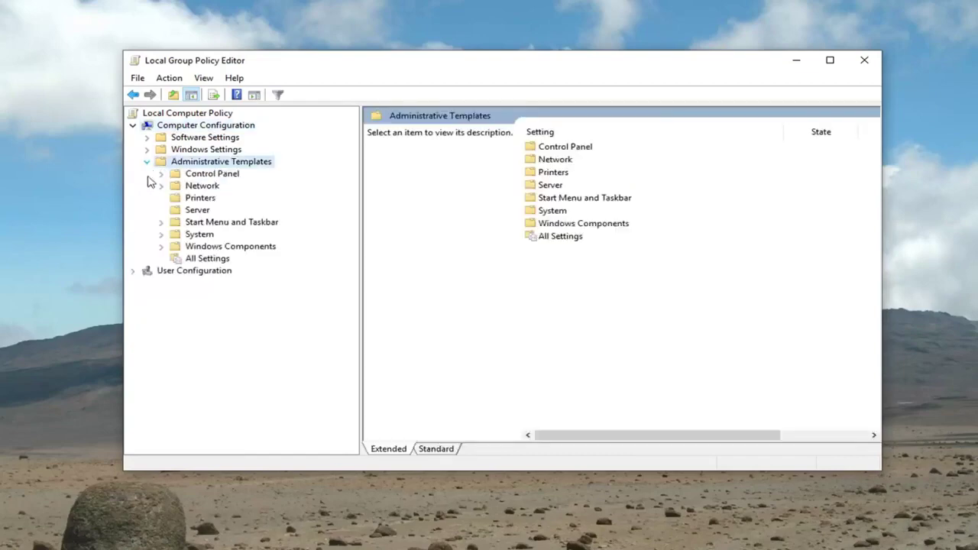
left_click(160, 243)
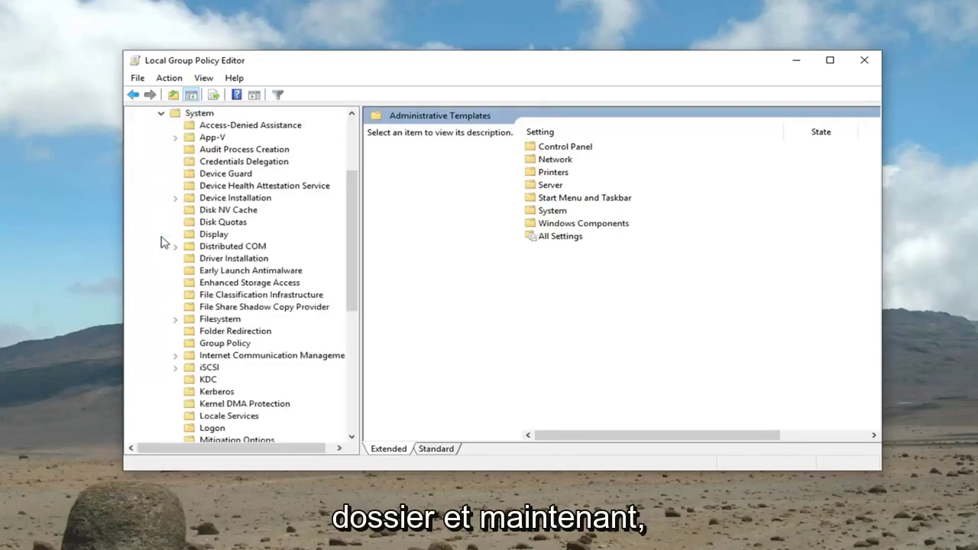
left_click(211, 162)
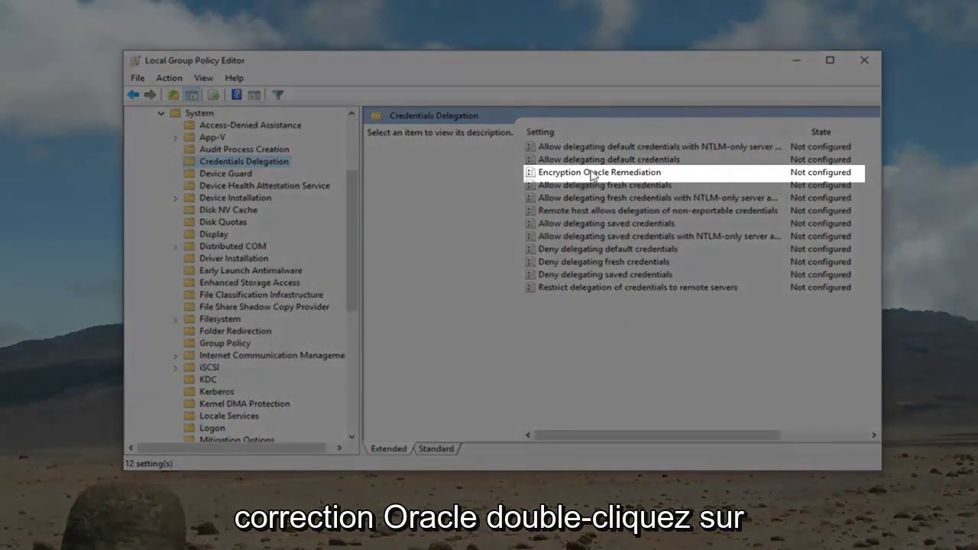
Set the Encryption Oracle Remediation policy to Enabled, apply it and close the Local Group Policy Editor
left_click(582, 176)
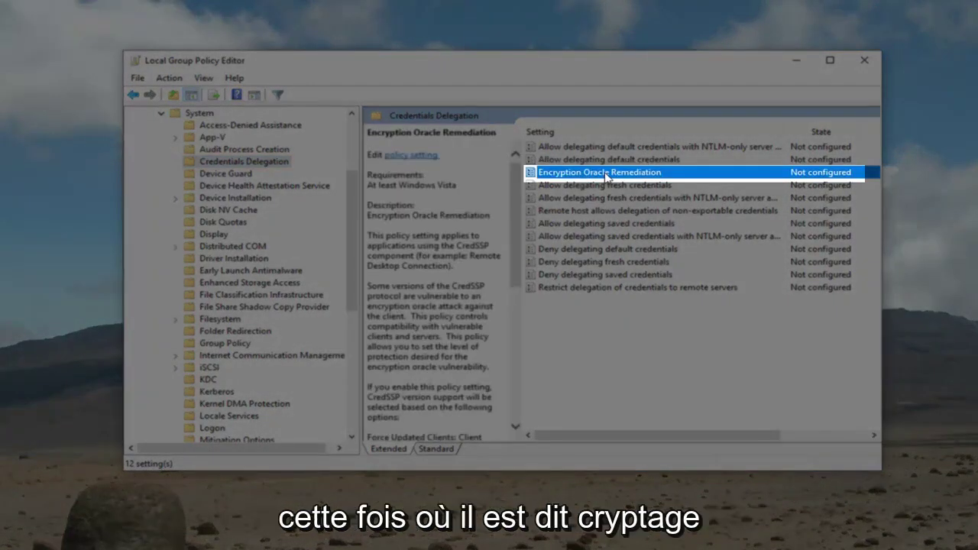
double_click(606, 173)
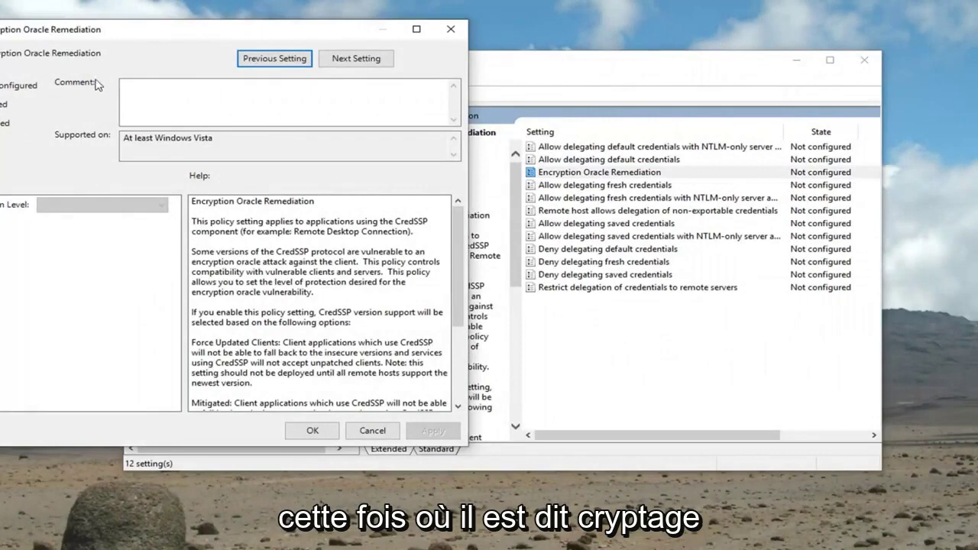
left_click_drag(90, 30, 442, 55)
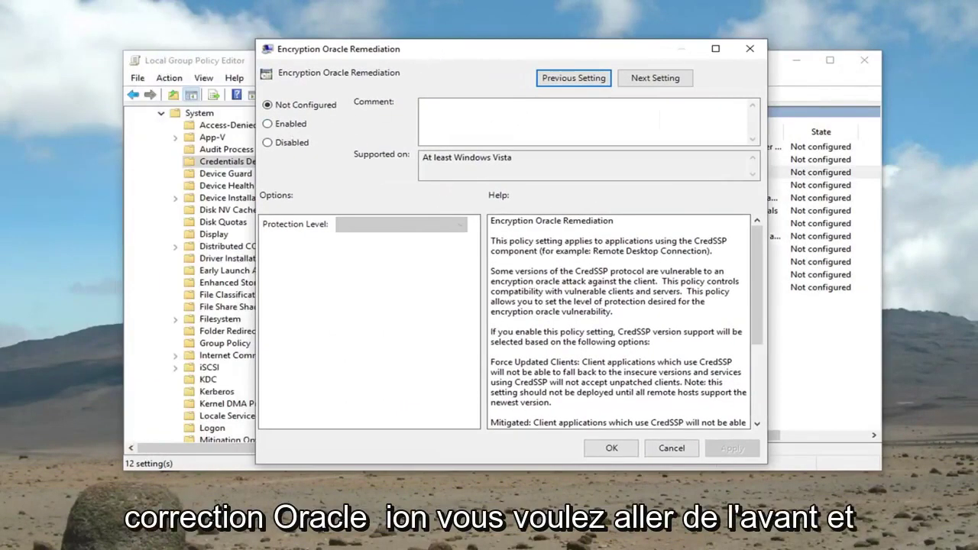
left_click(269, 124)
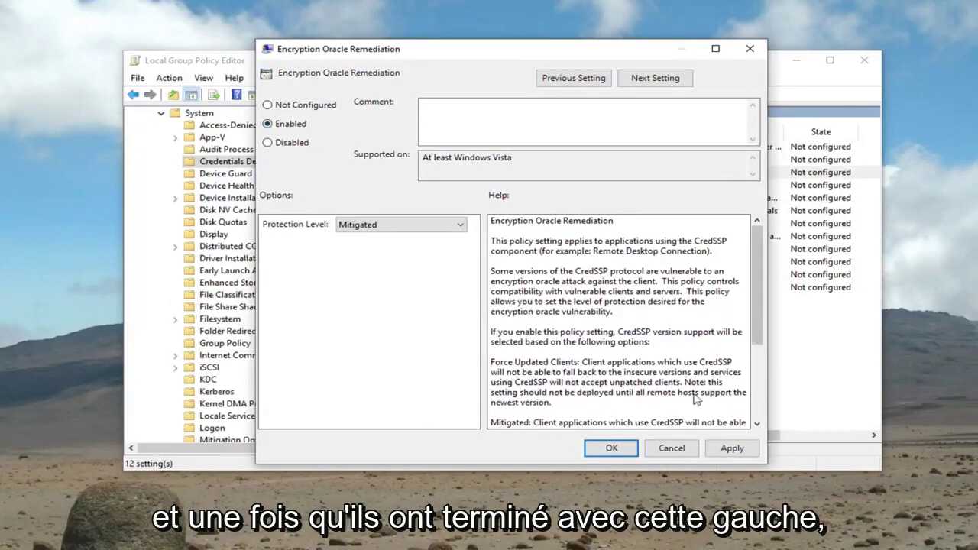
left_click(731, 448)
left_click(611, 448)
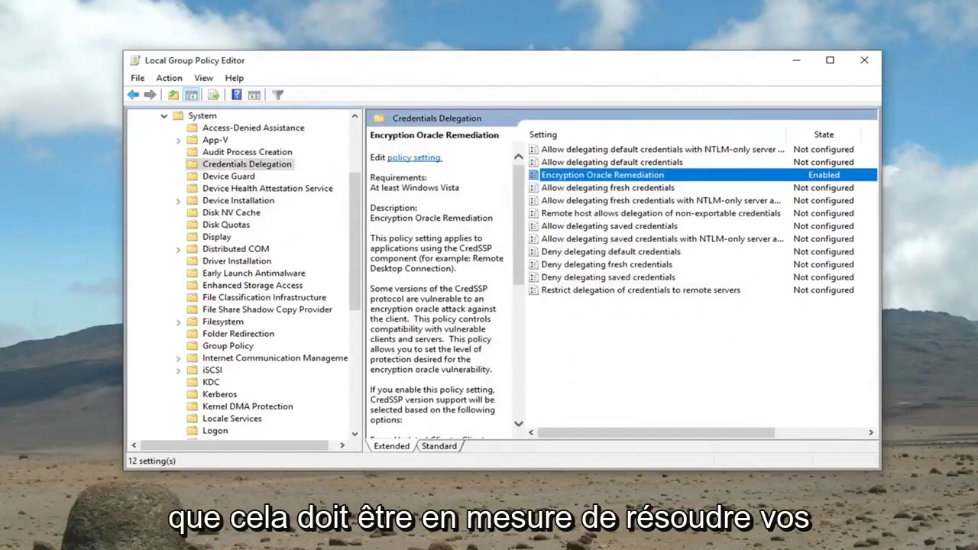
left_click(864, 59)
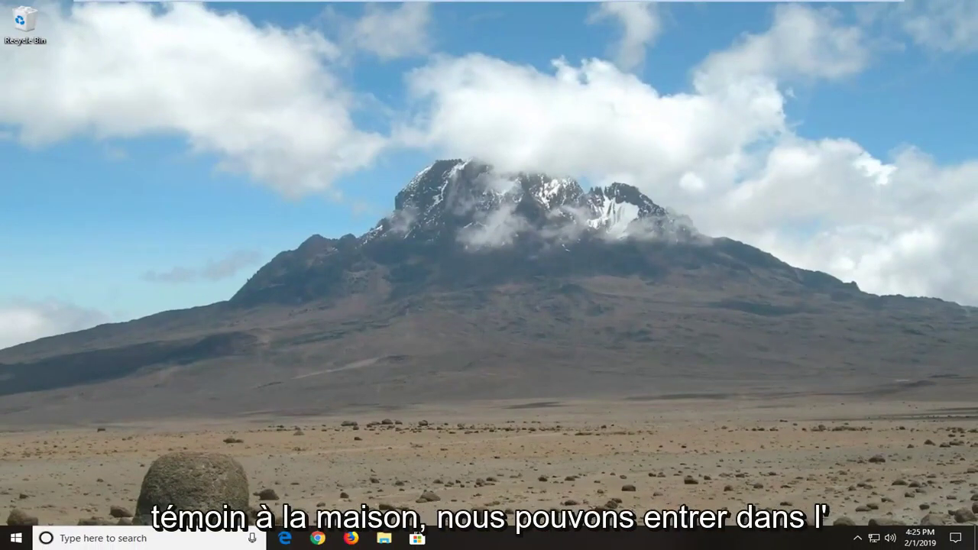
Search Windows for "regedit" and open the Registry Editor as administrator, allowing it to make changes
left_click(12, 539)
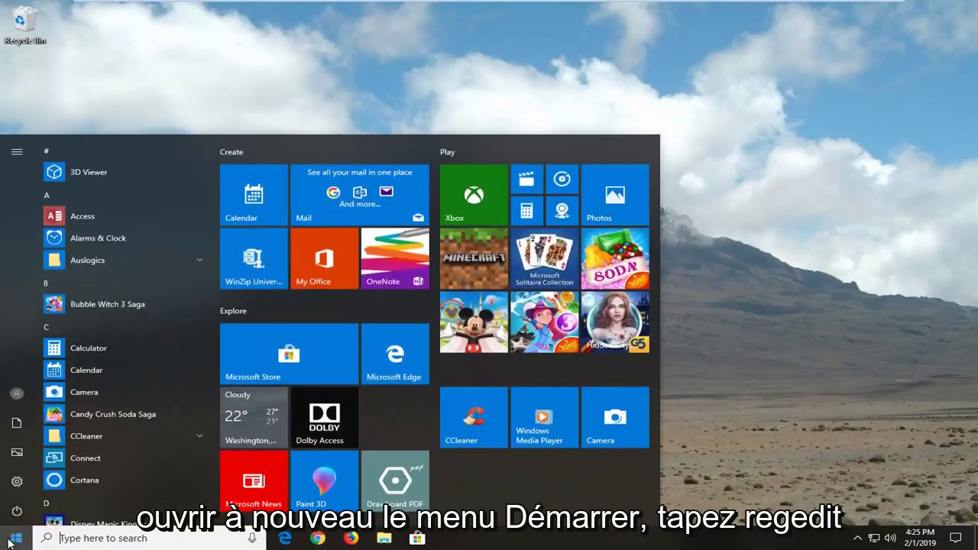
type("r")
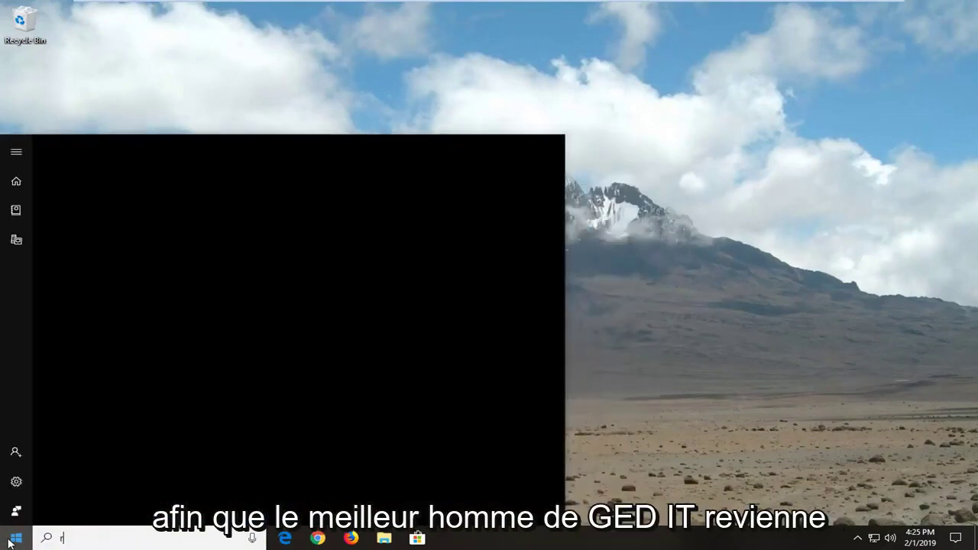
type("egedit")
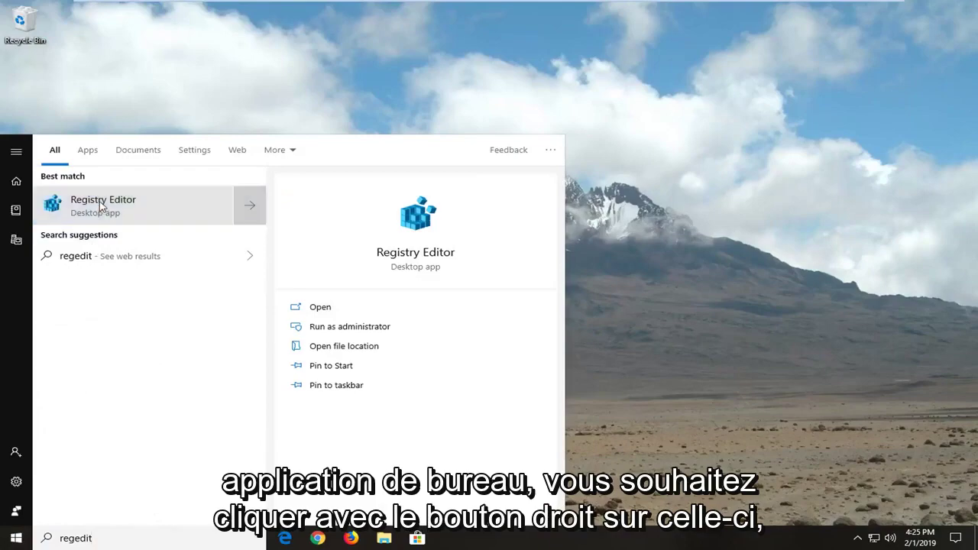
right_click(100, 206)
left_click(121, 215)
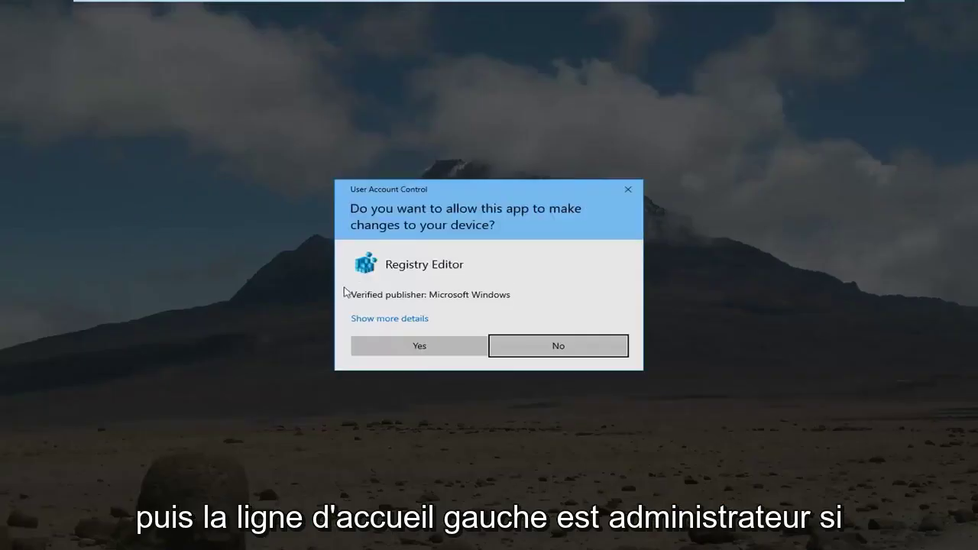
left_click(404, 347)
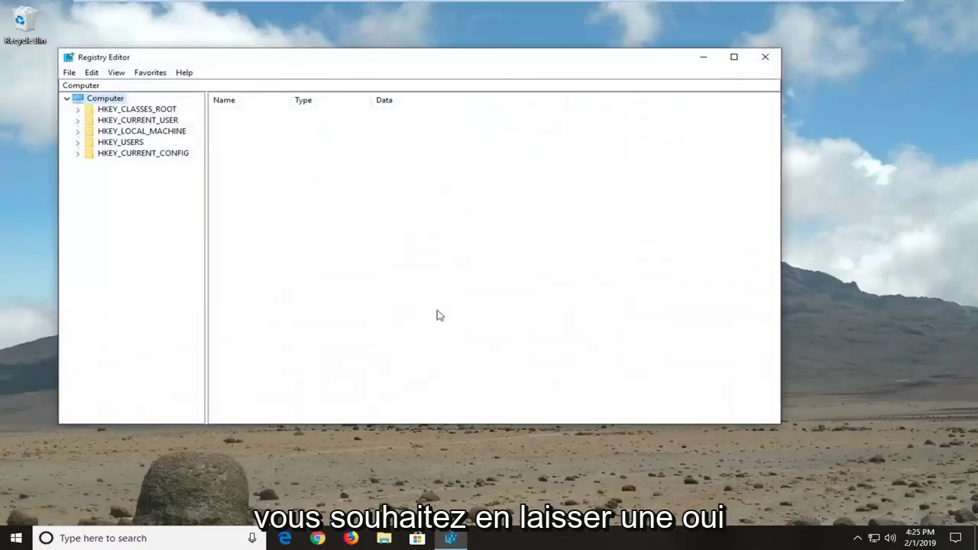
left_click_drag(375, 76, 452, 72)
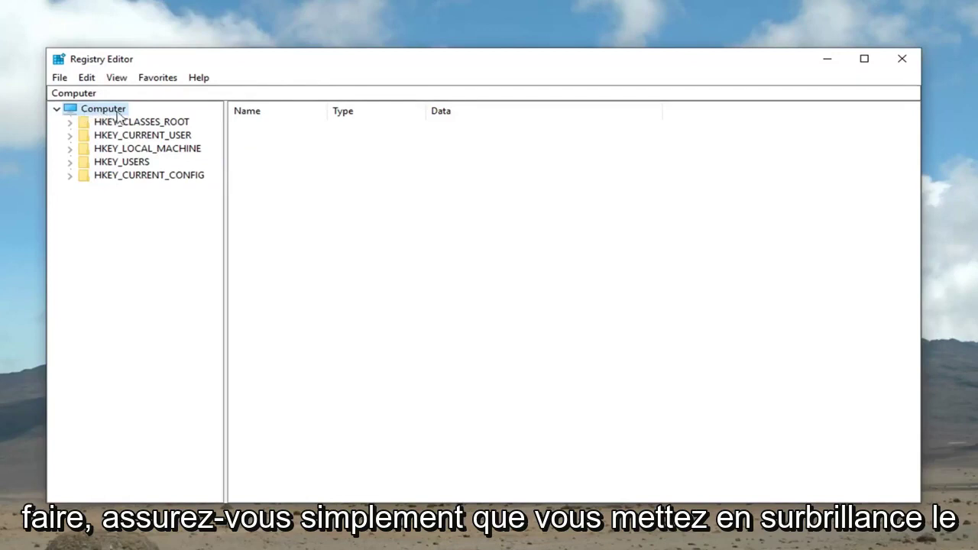
Open the registry export dialog with the Computer root selected, and cancel it without saving a backup
double_click(75, 112)
left_click(57, 110)
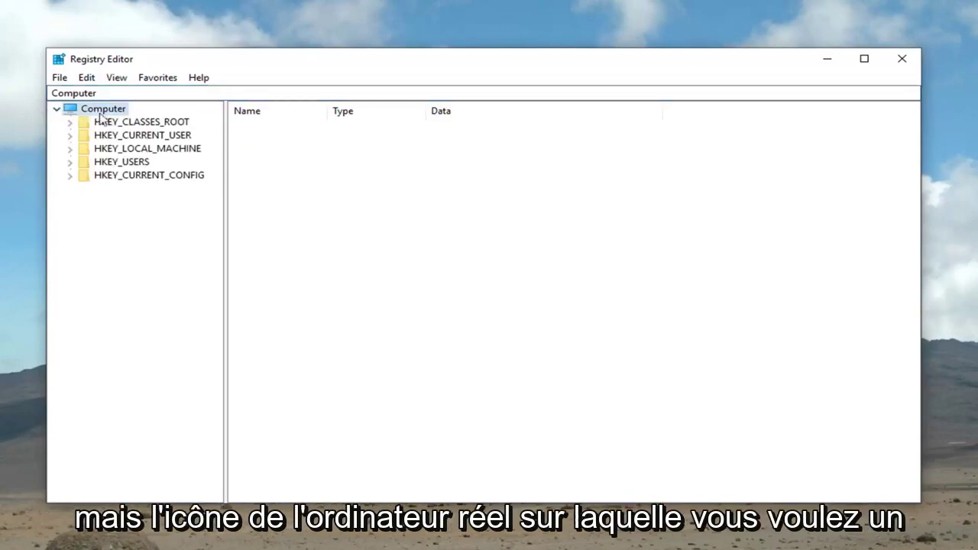
left_click(59, 79)
left_click(89, 111)
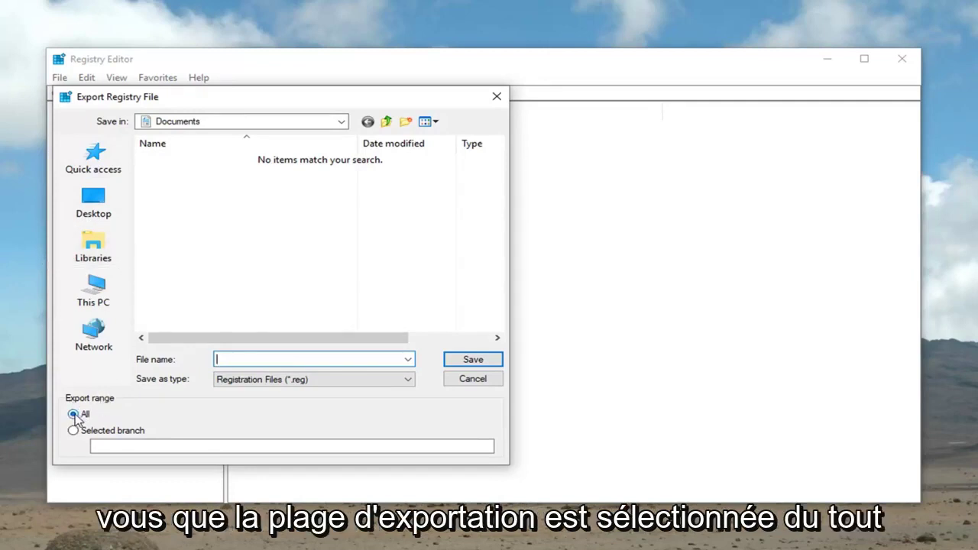
left_click(467, 379)
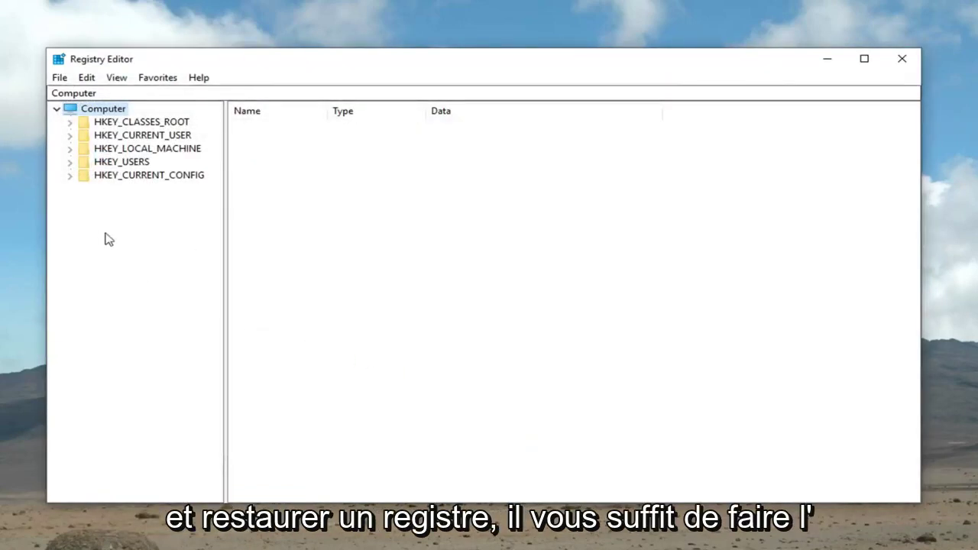
Open the dialog for importing a registry file, and cancel it without choosing a file
left_click(59, 78)
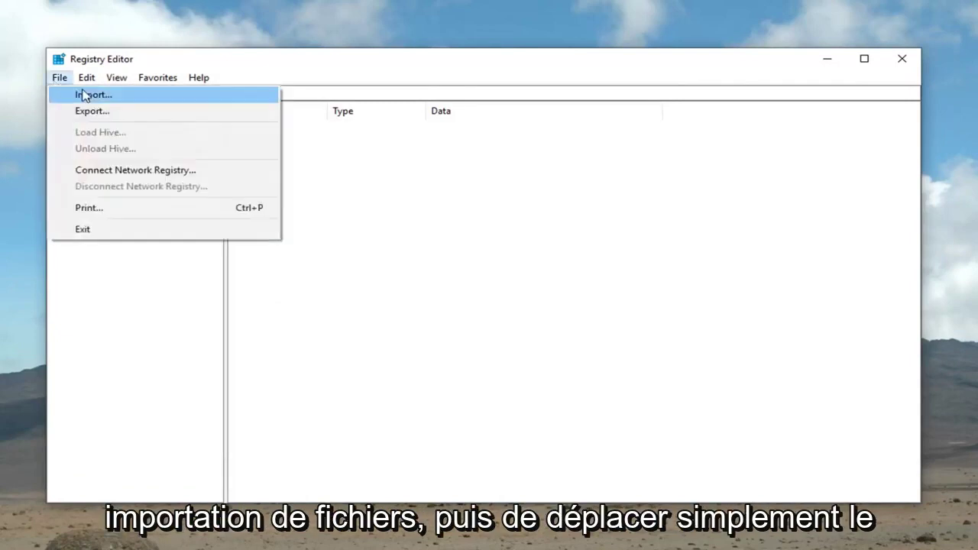
left_click(85, 93)
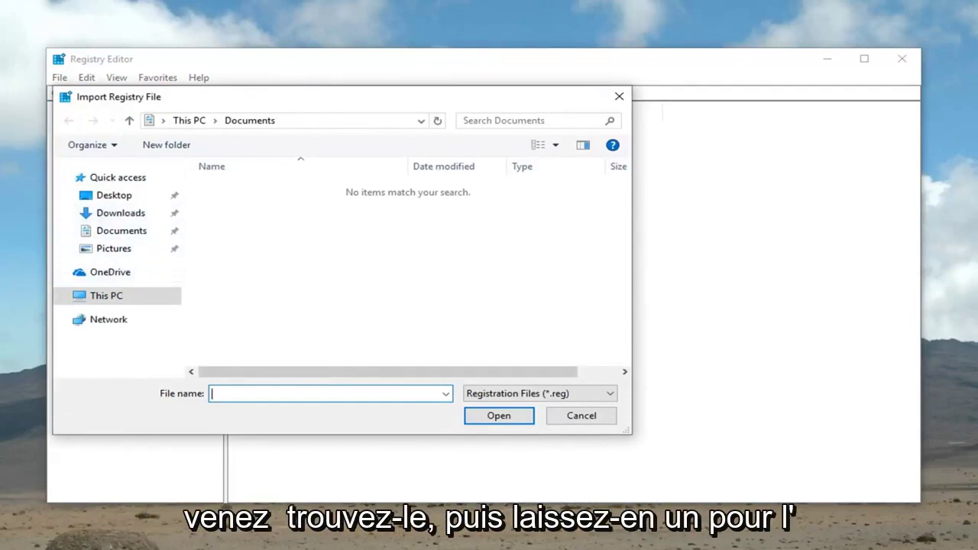
left_click(569, 418)
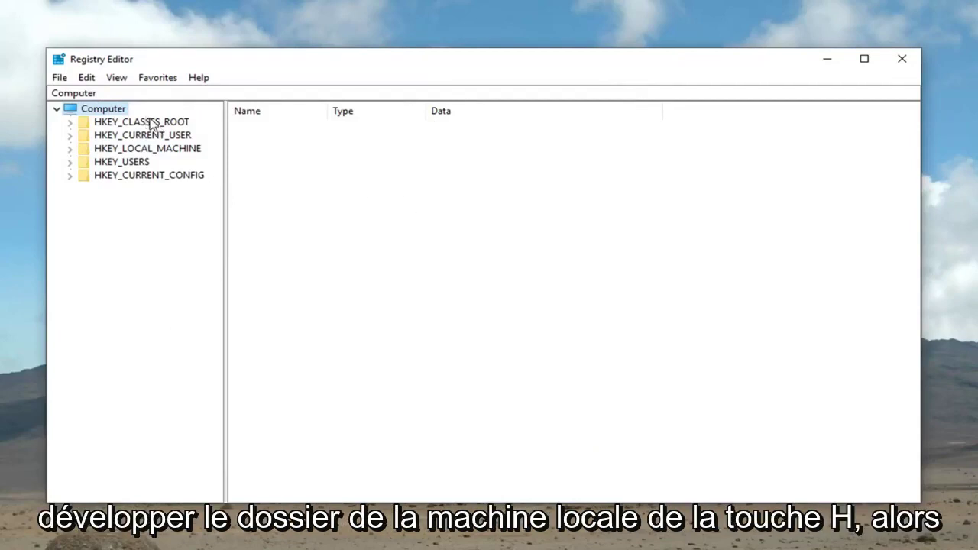
Expand the registry tree through HKEY_LOCAL_MACHINE, SOFTWARE and Microsoft, and widen the tree area to show full key names
left_click(127, 150)
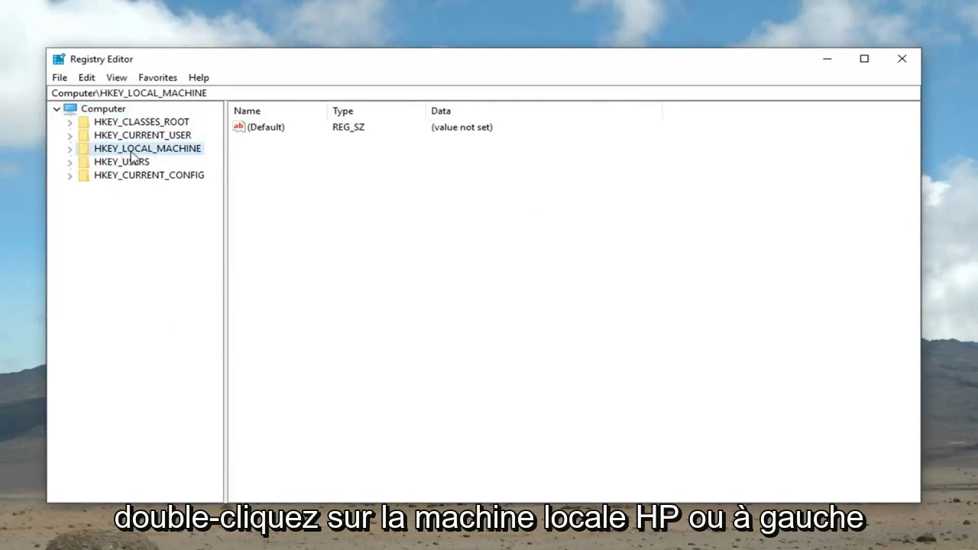
left_click(70, 150)
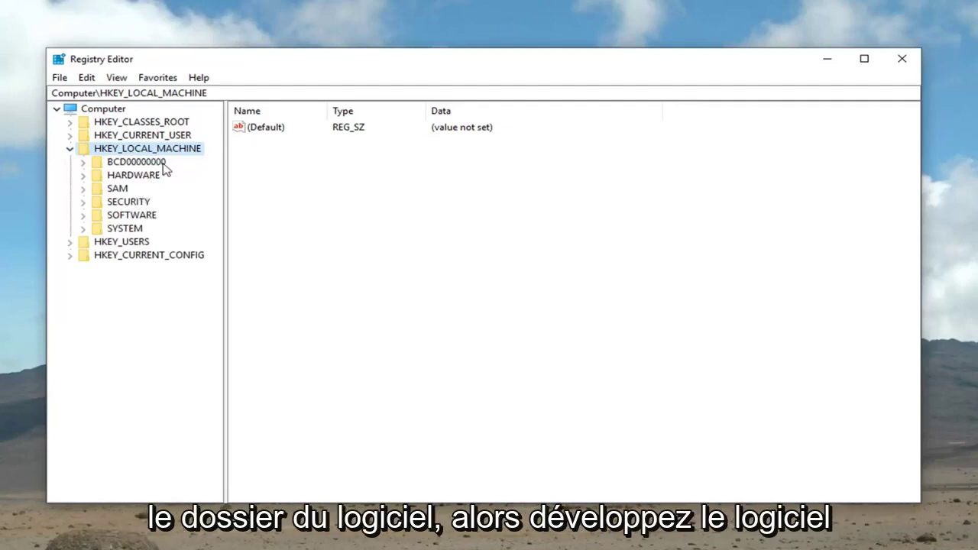
left_click(83, 214)
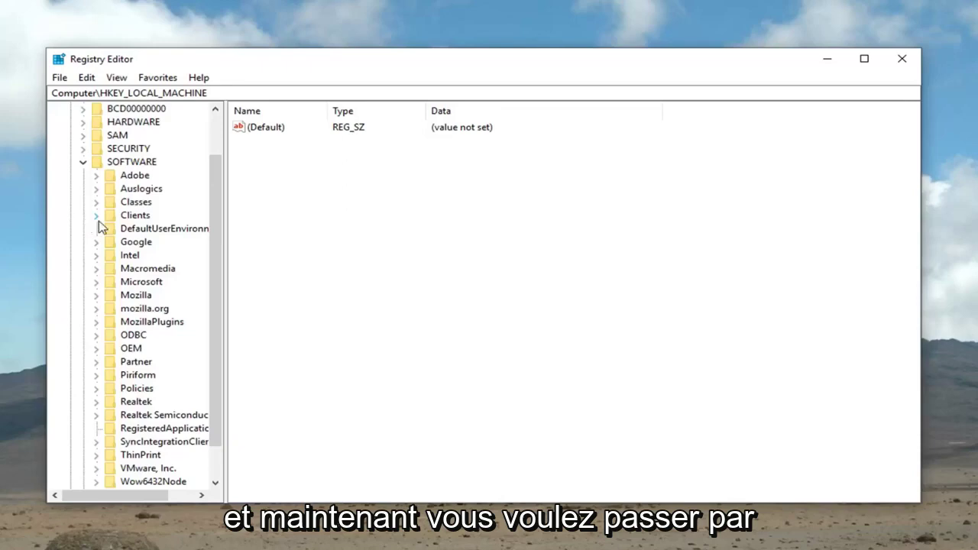
scroll(95, 240, "down", 1)
left_click(97, 243)
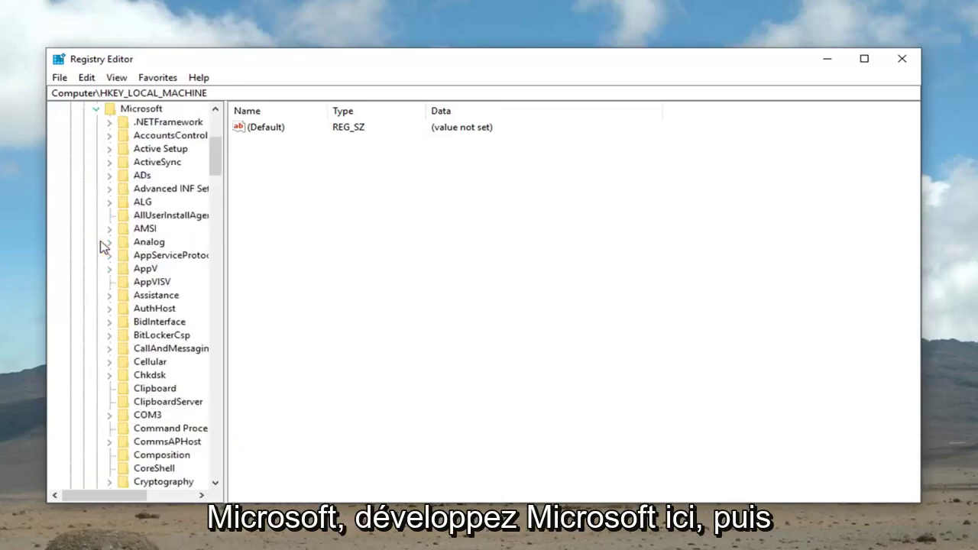
left_click_drag(226, 262, 372, 262)
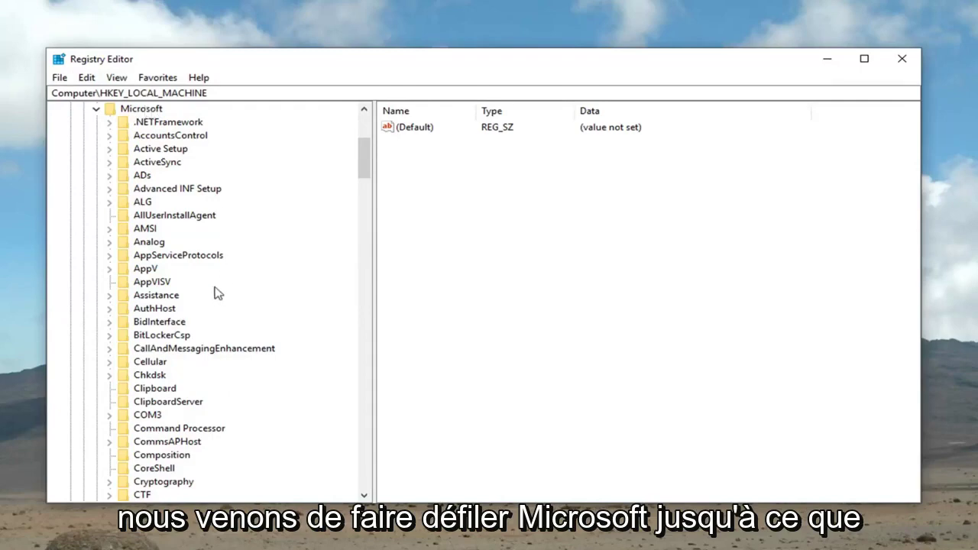
Expand the Windows key under Microsoft, and its CurrentVersion subkey
scroll(164, 374, "down", 20)
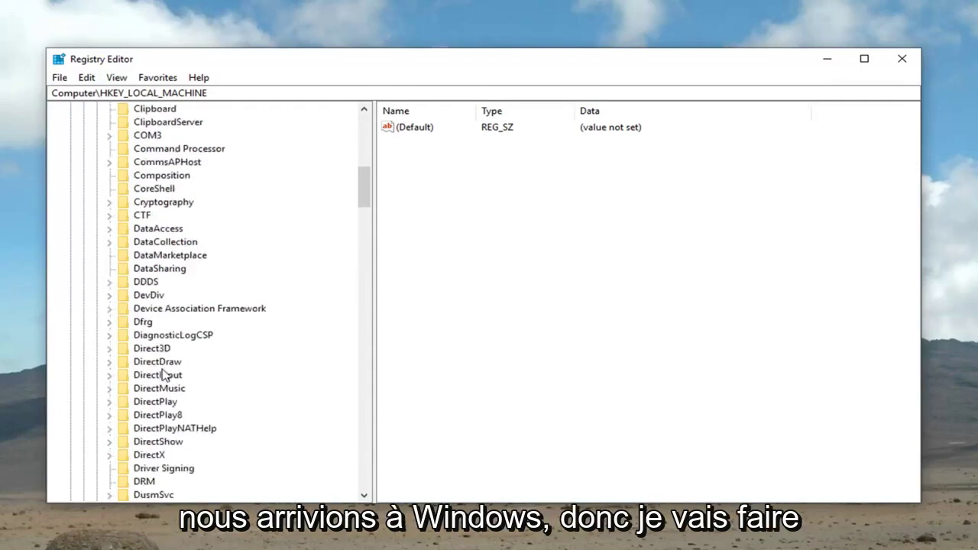
scroll(171, 374, "down", 20)
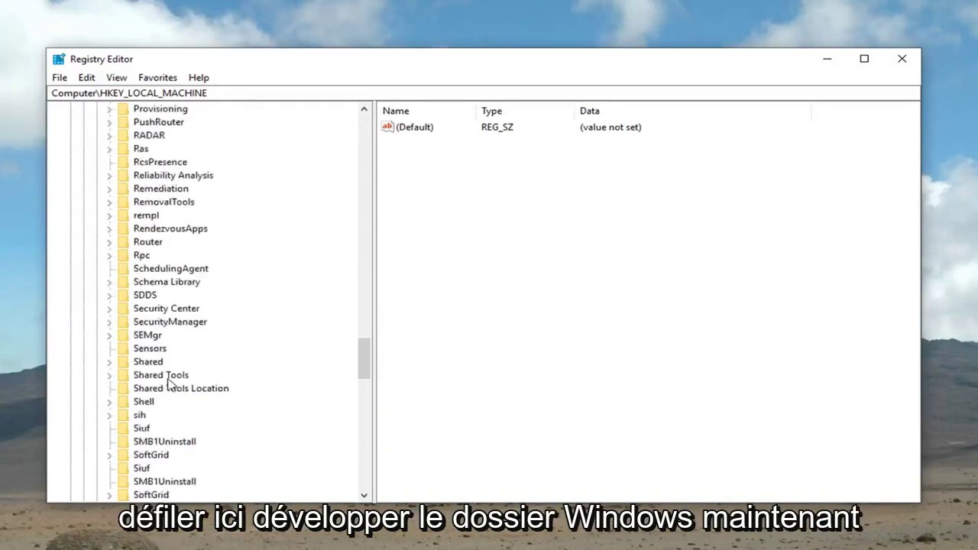
left_click(153, 348)
left_click(109, 350)
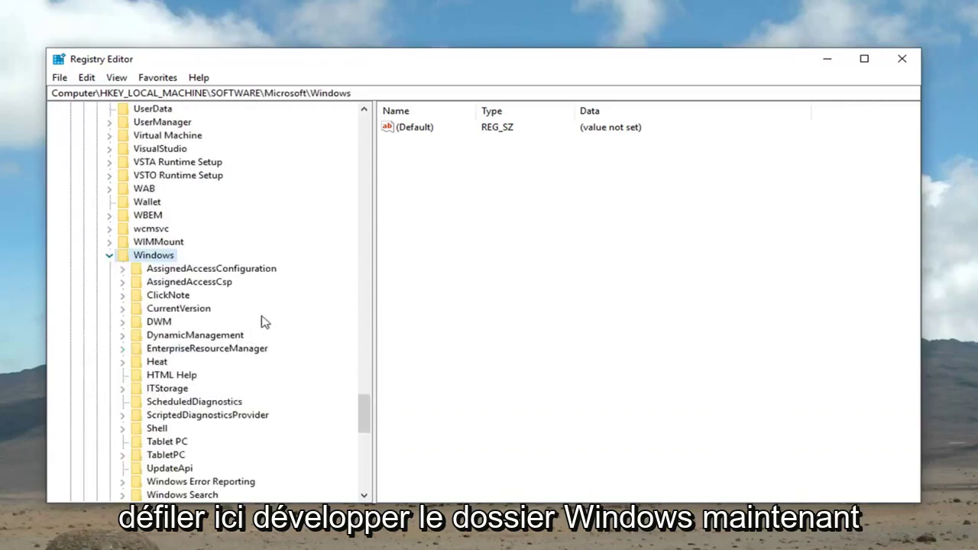
left_click(185, 309)
left_click(122, 309)
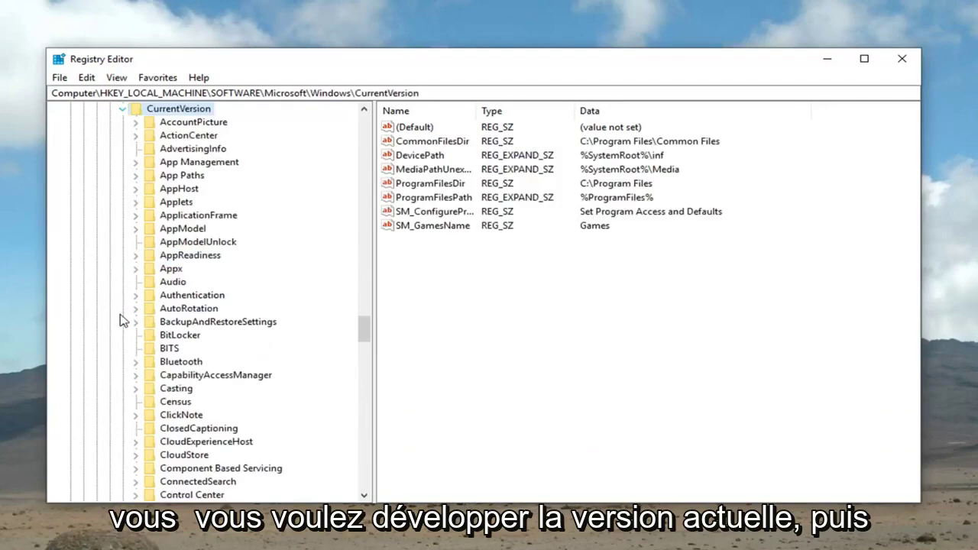
Expand Policies, System and CredSSP under CurrentVersion, and select the Parameters key
scroll(183, 321, "down", 20)
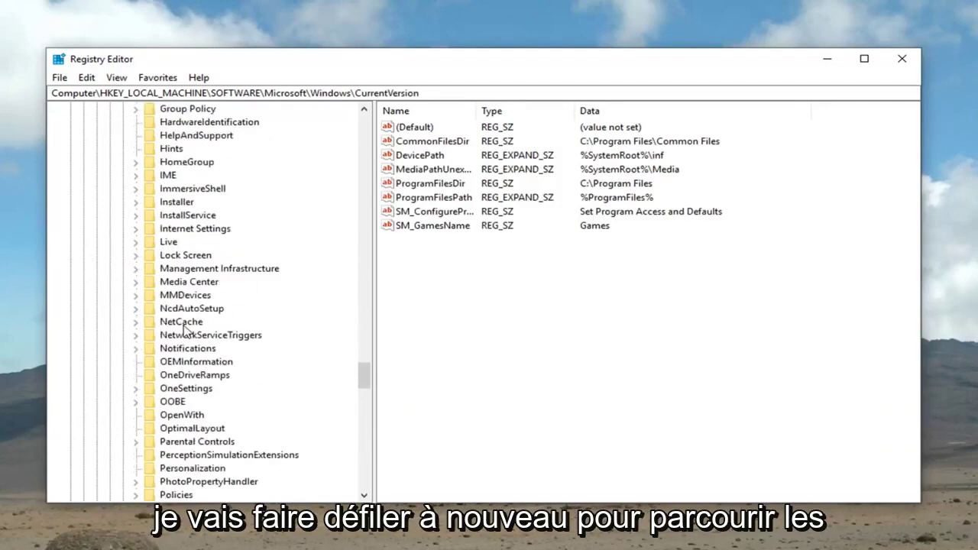
left_click(175, 375)
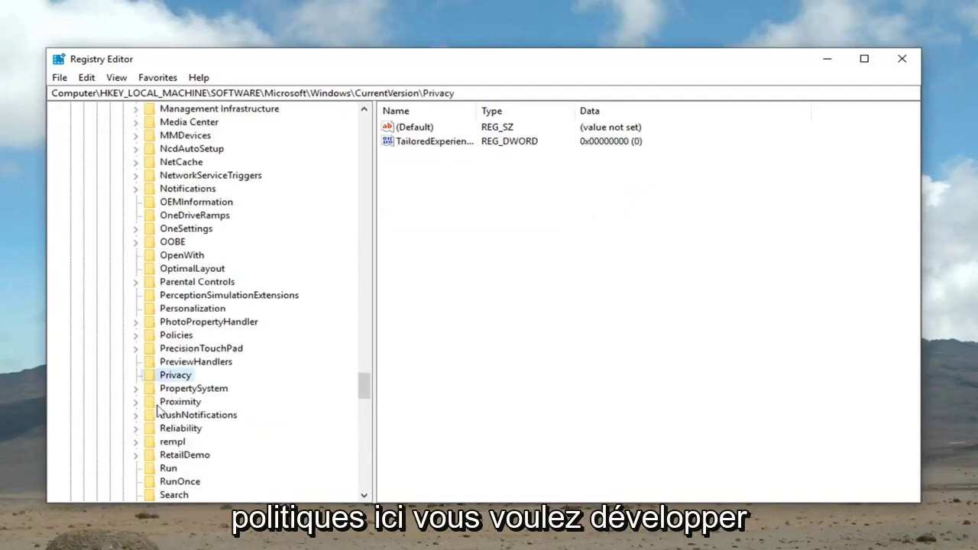
left_click(163, 336)
left_click(135, 336)
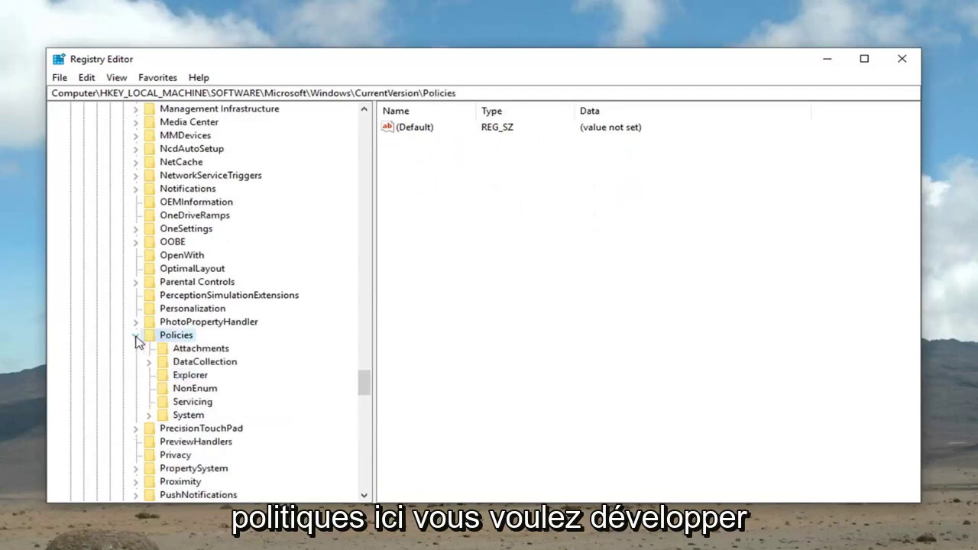
left_click(149, 416)
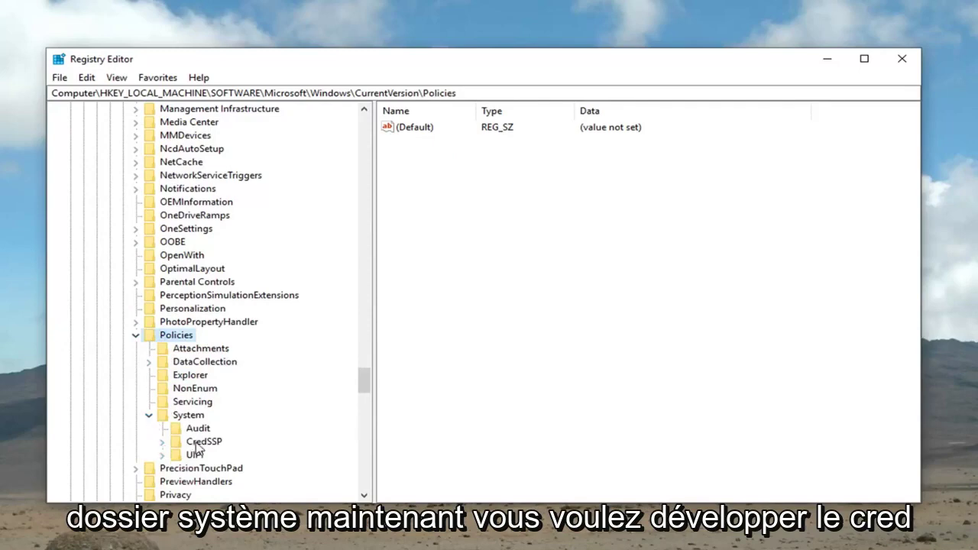
left_click(184, 444)
left_click(163, 442)
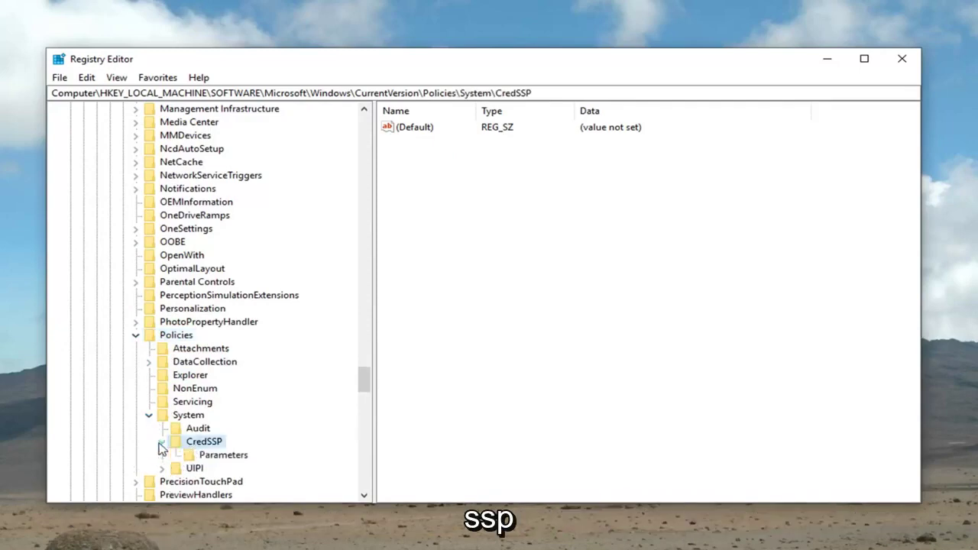
left_click(219, 459)
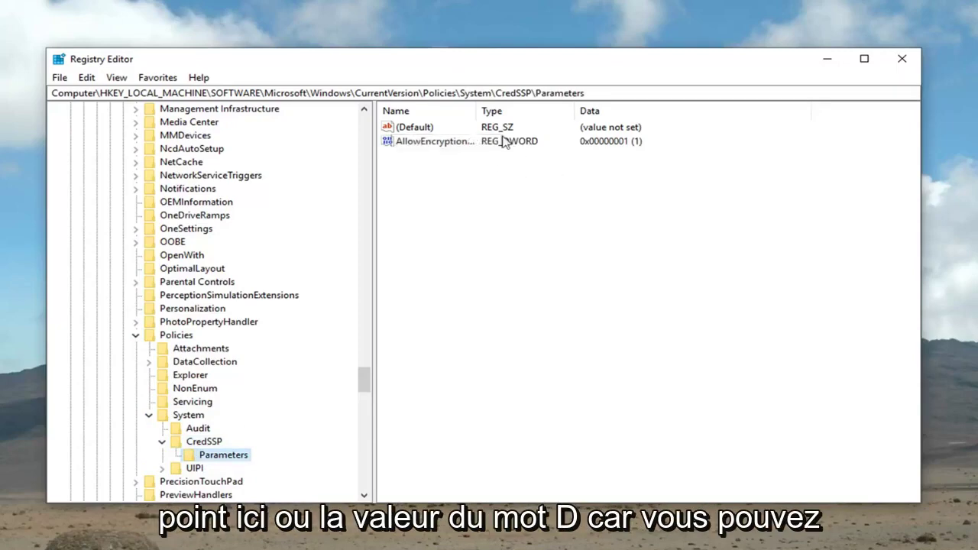
Widen the value name column and set the AllowEncryptionOracle DWORD's value data to 2
left_click_drag(480, 110, 533, 110)
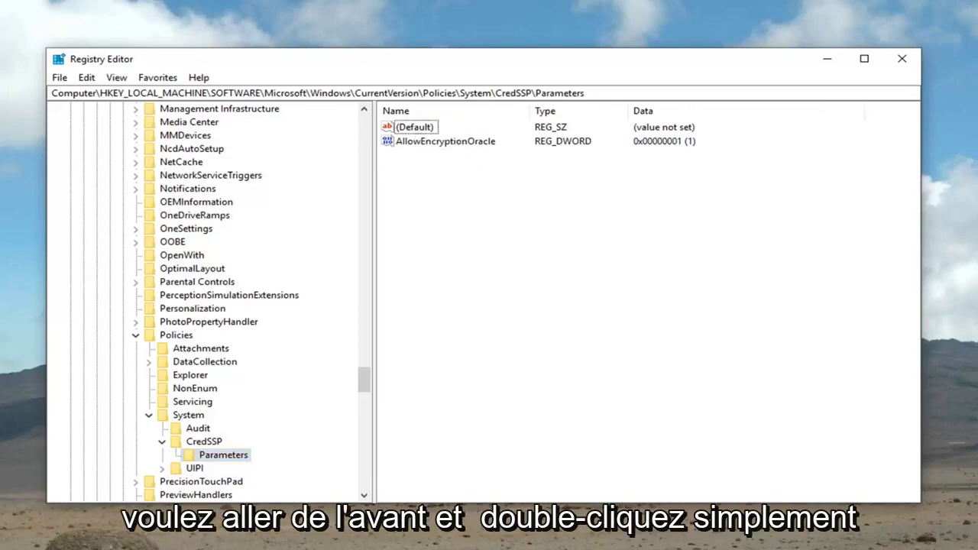
double_click(458, 144)
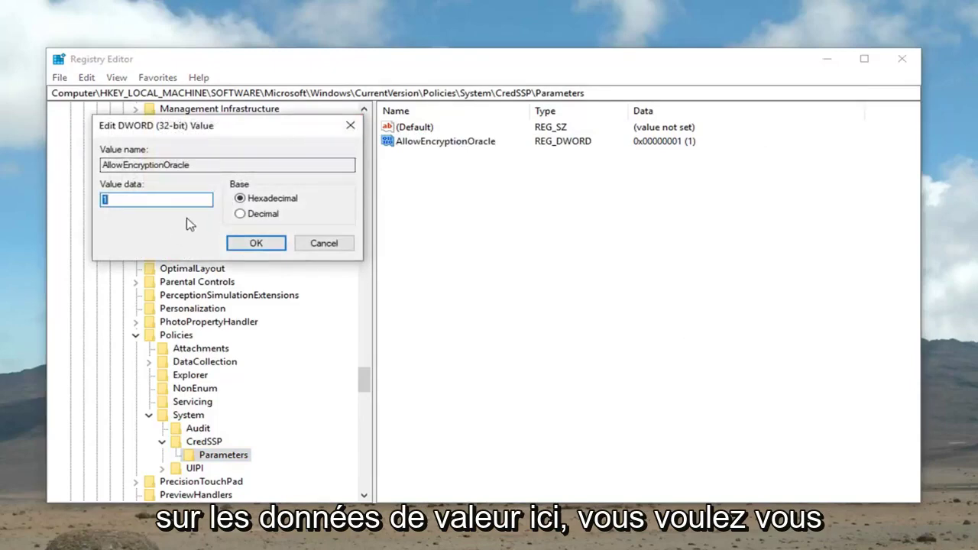
type("1")
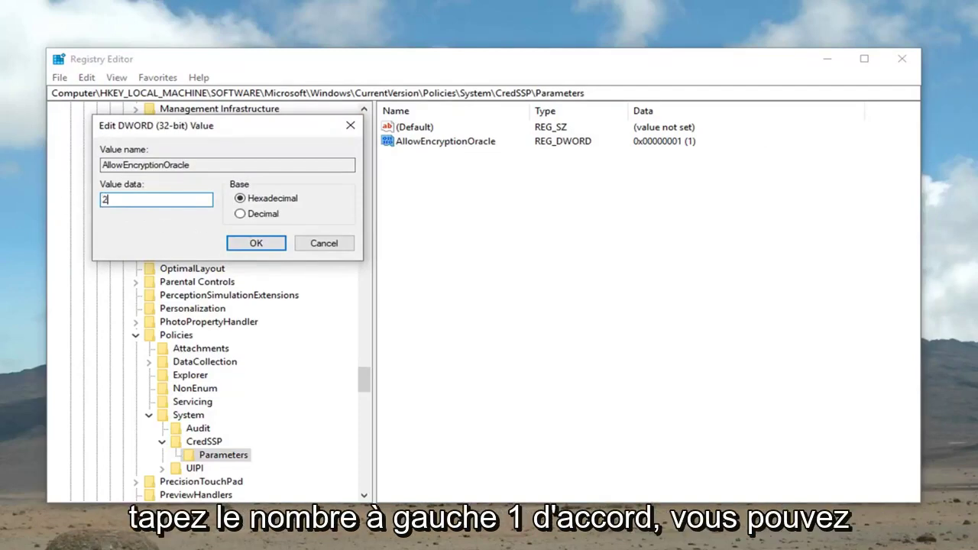
left_click(256, 246)
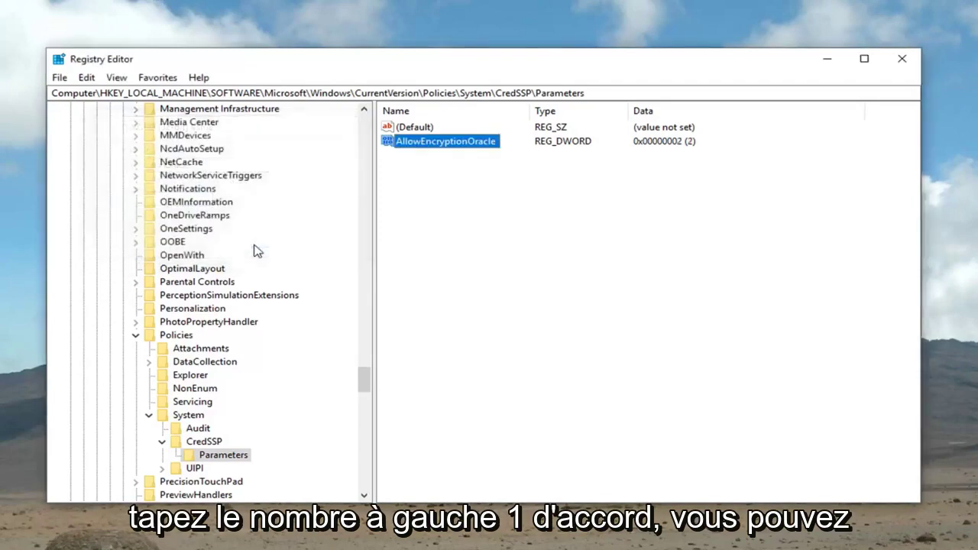
left_click(661, 145)
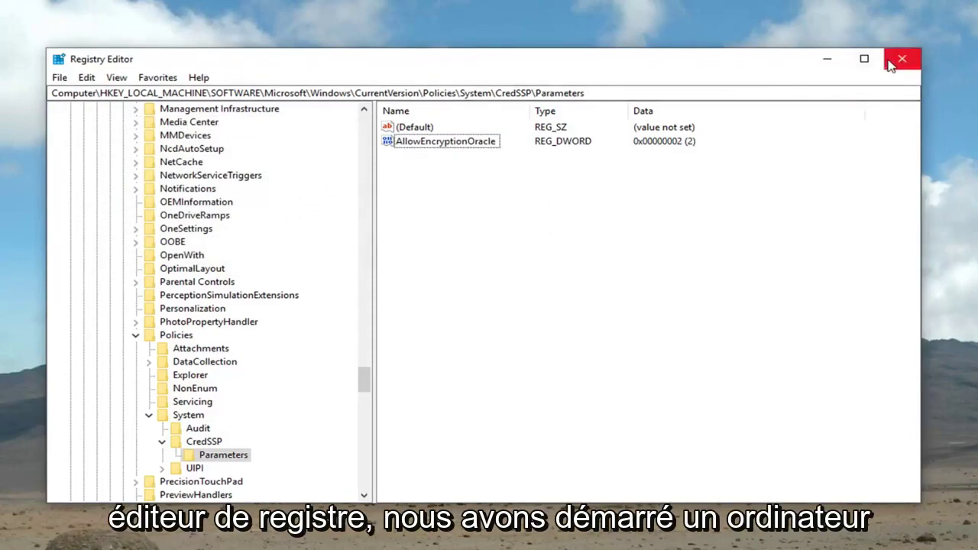
Close the Registry Editor
right_click(710, 286)
left_click(573, 277)
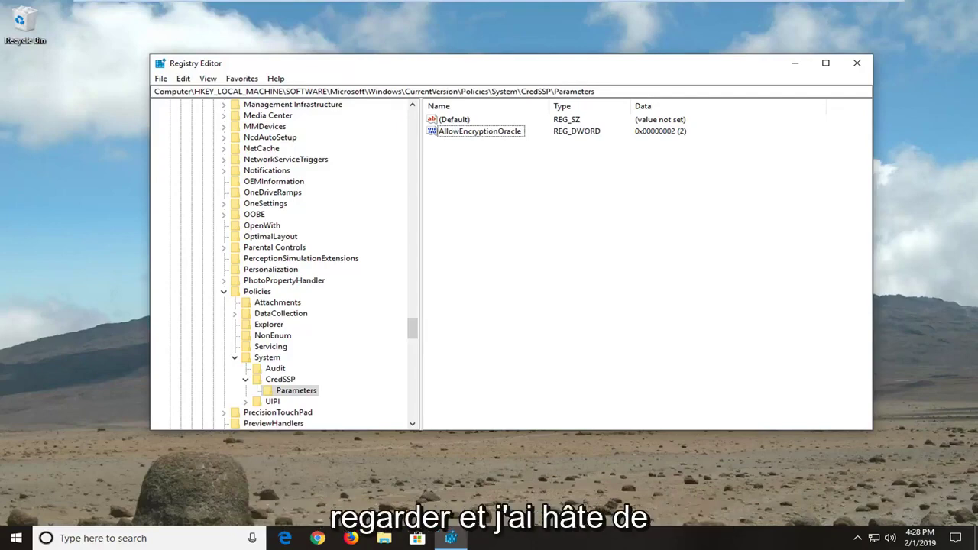
left_click(857, 63)
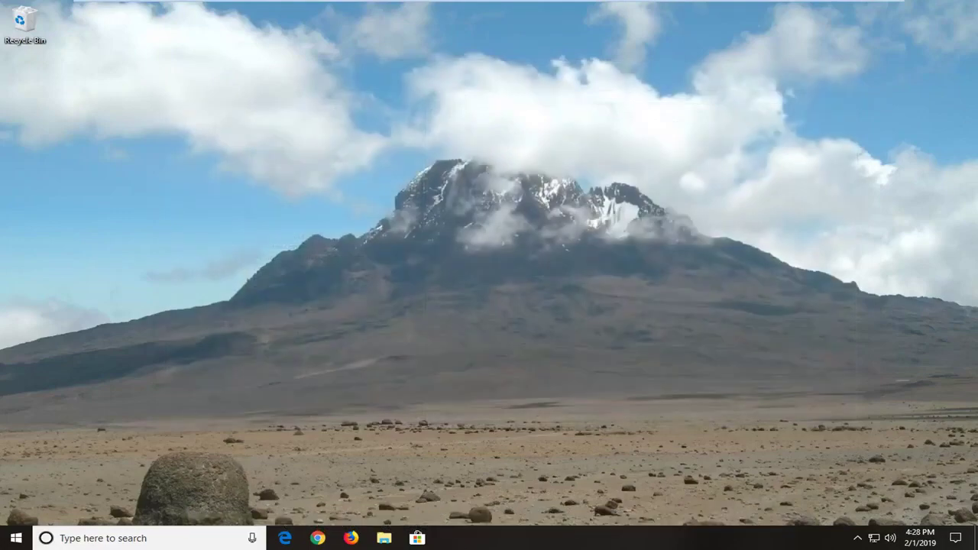